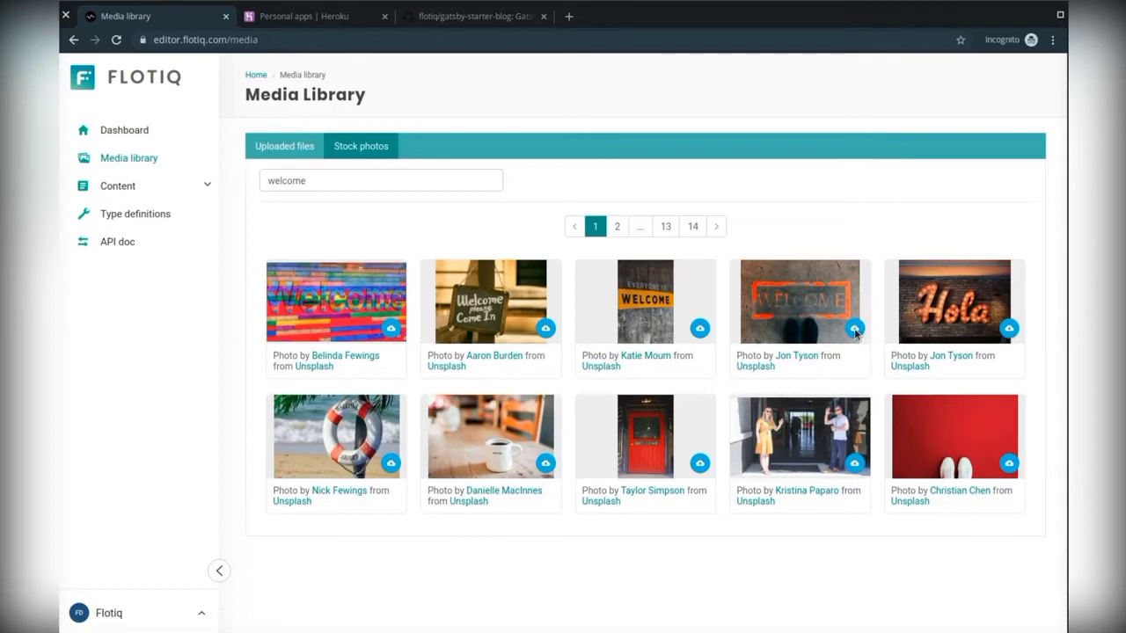
Download the "Everyone is Welcome" stock photo to the media library and show the uploaded files
{"action": "left_click", "coordinate": [699, 330]}
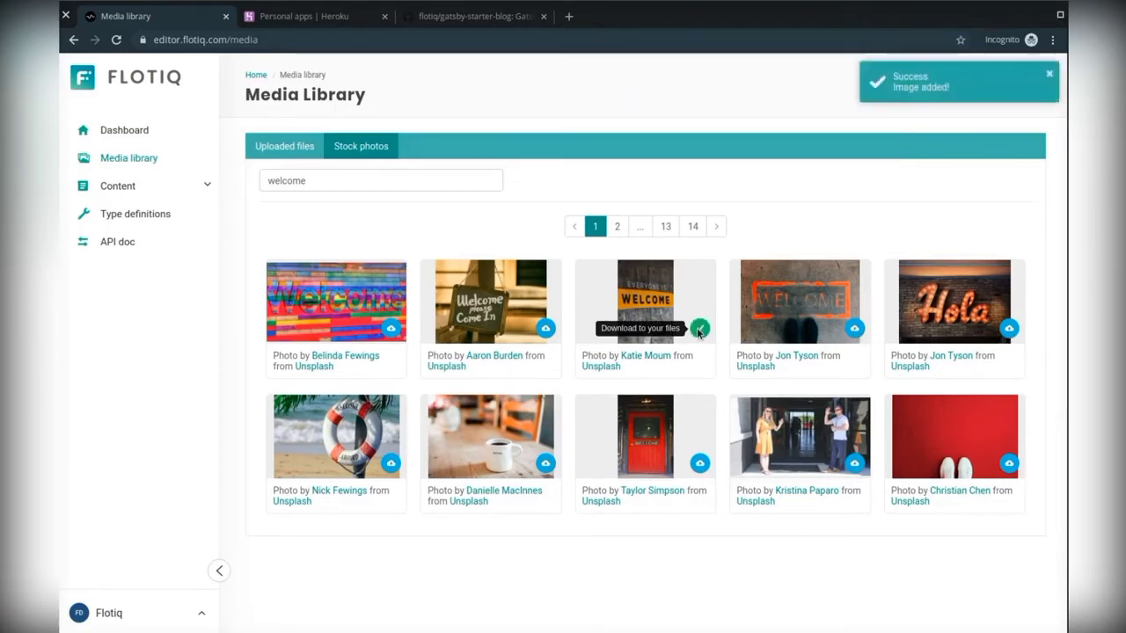
{"action": "left_click", "coordinate": [277, 147]}
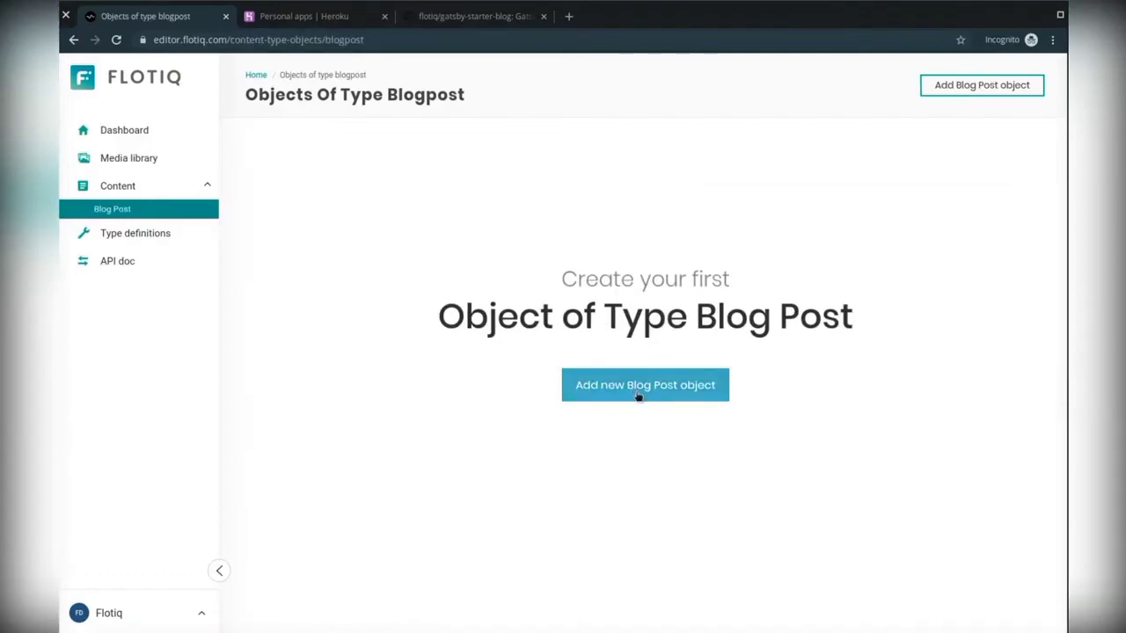
Create a Blog Post object titled "Welcome!" with slug "welcome-to-blog" and content "Hello! This will be awesome!"
{"action": "left_click", "coordinate": [637, 393]}
{"action": "left_click", "coordinate": [554, 171]}
{"action": "type", "text": "Welcome!"}
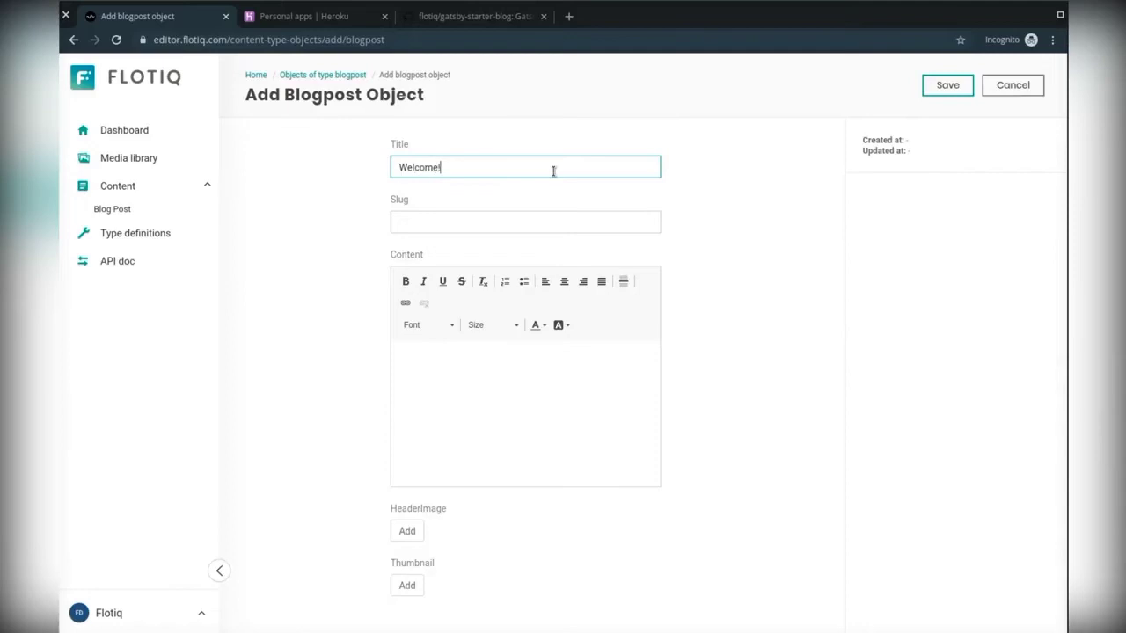
{"action": "key", "text": "Tab"}
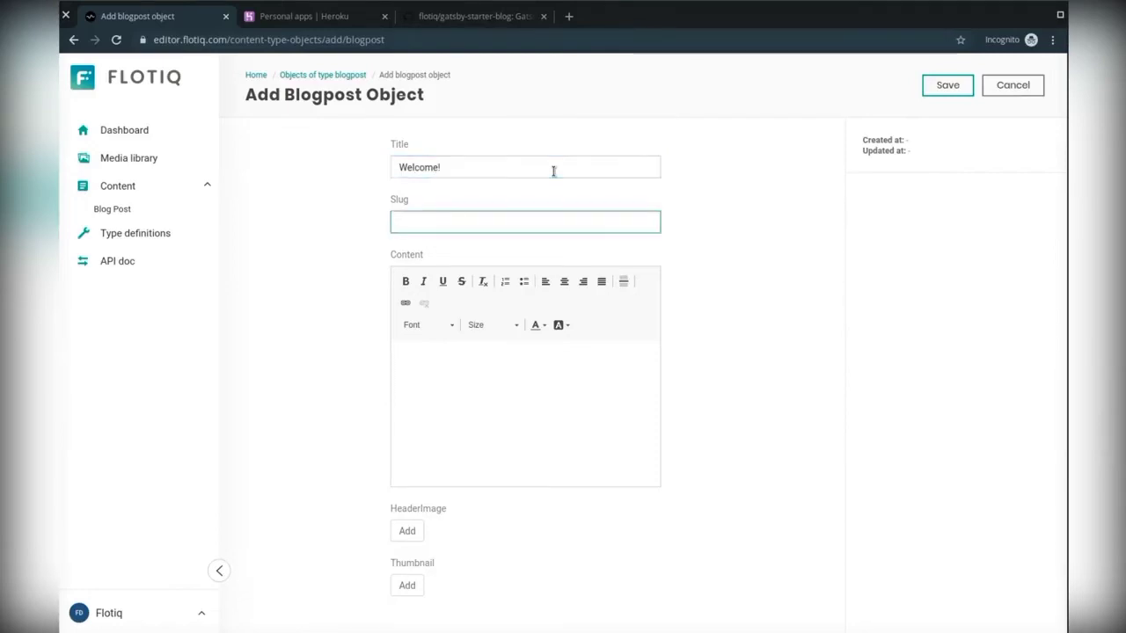
{"action": "type", "text": "welcome-to-blog"}
{"action": "key", "text": "Tab"}
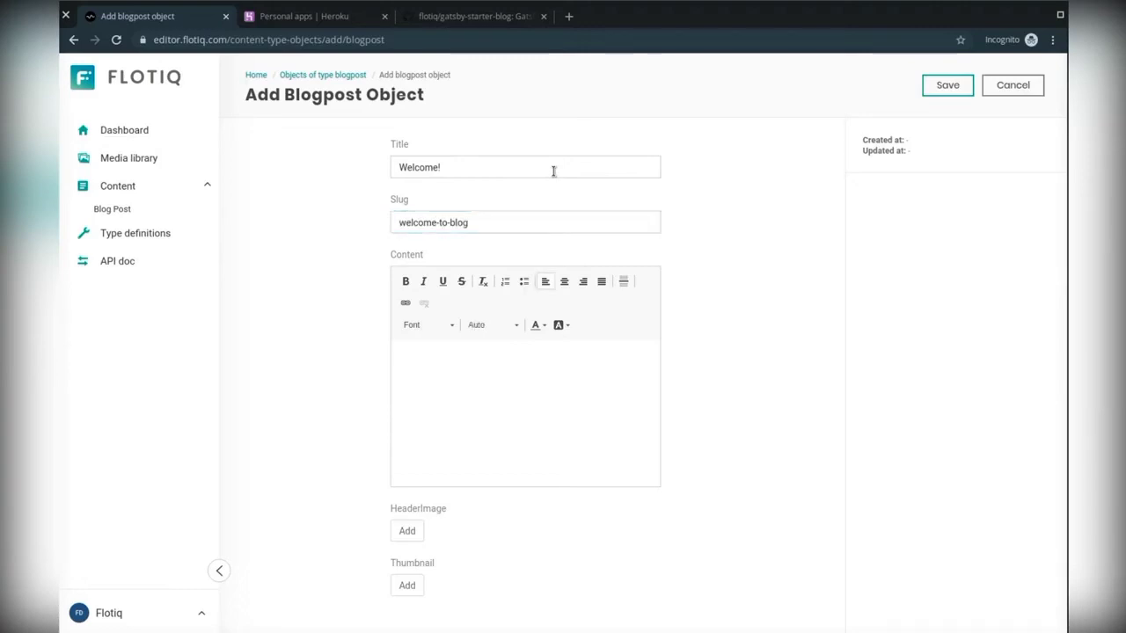
{"action": "type", "text": "Hello! This will be "}
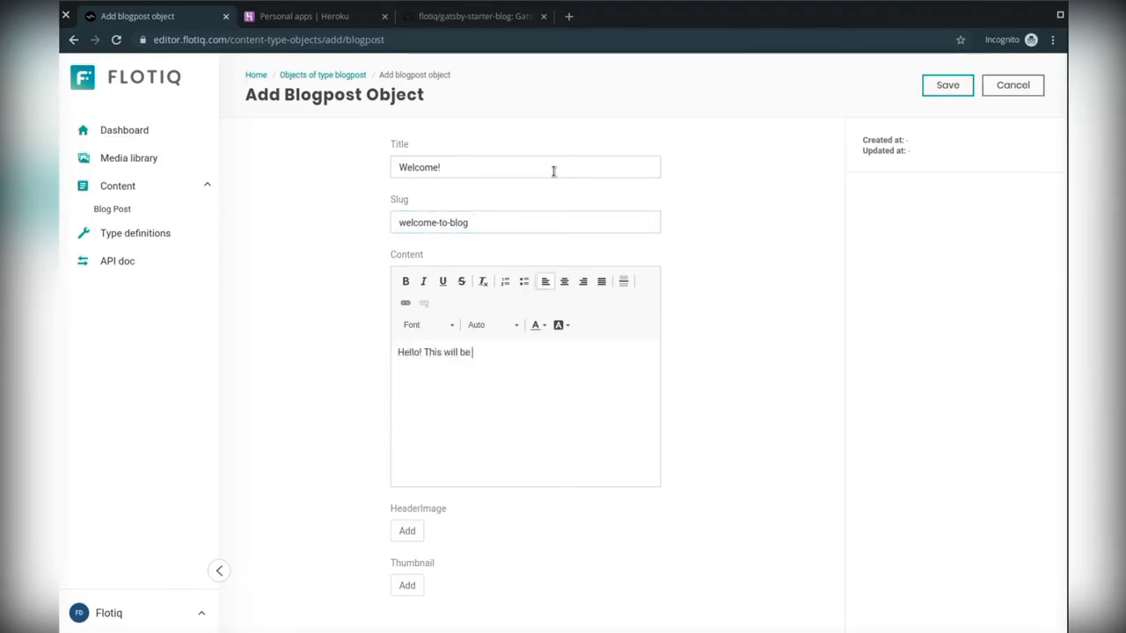
{"action": "type", "text": "awesome!"}
Add the yellow WELCOME image as the blog post's HeaderImage
{"action": "left_click", "coordinate": [410, 533]}
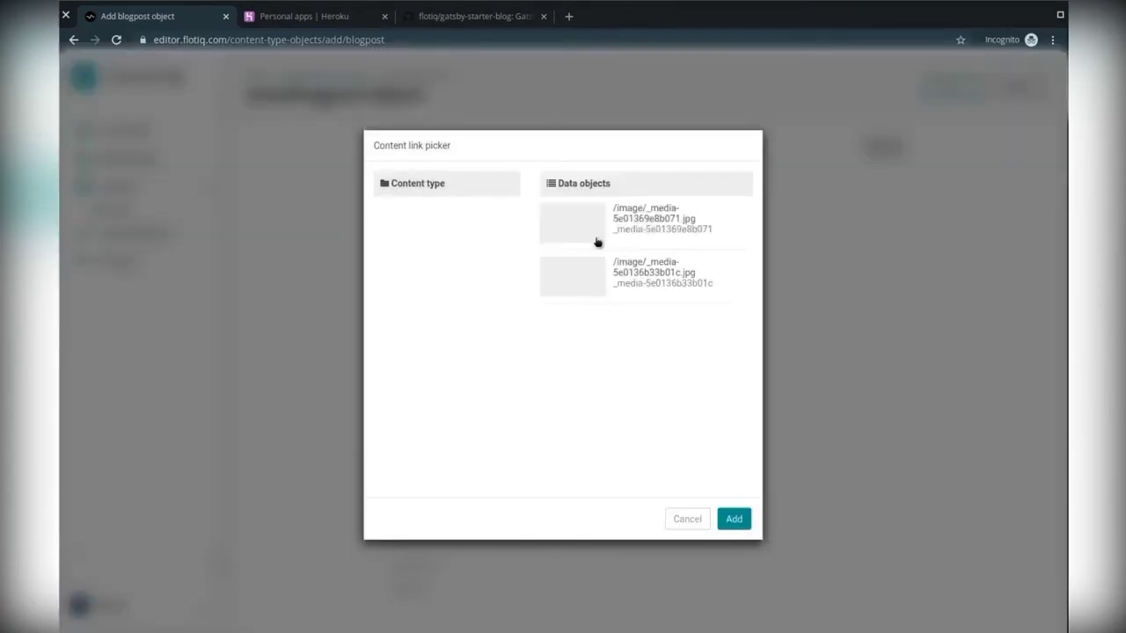
{"action": "left_click", "coordinate": [609, 270]}
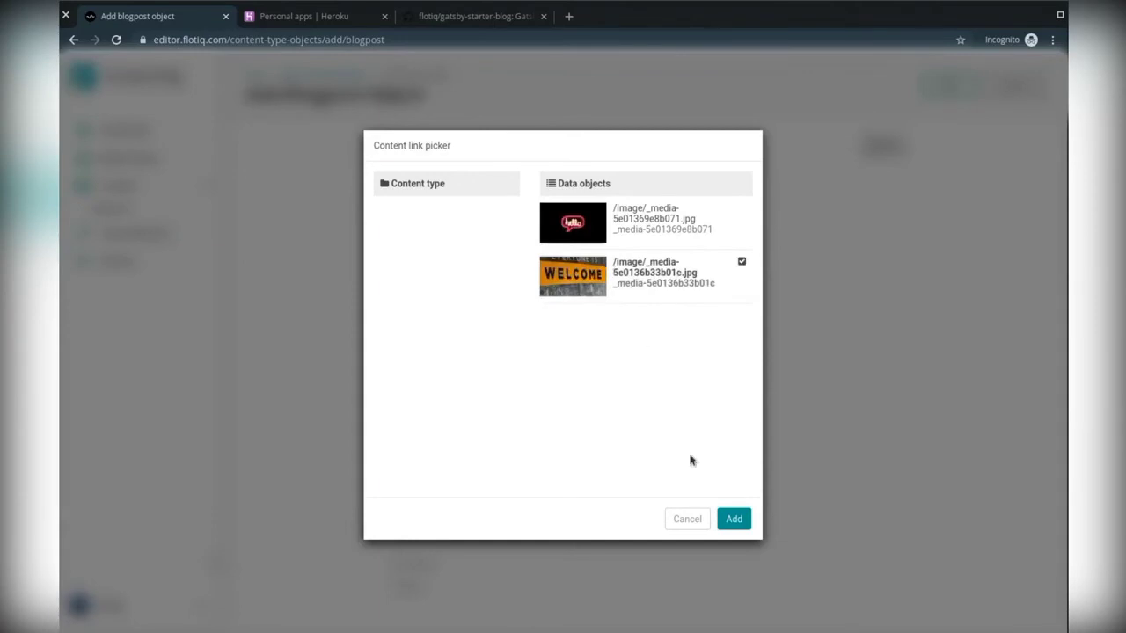
{"action": "left_click", "coordinate": [735, 520]}
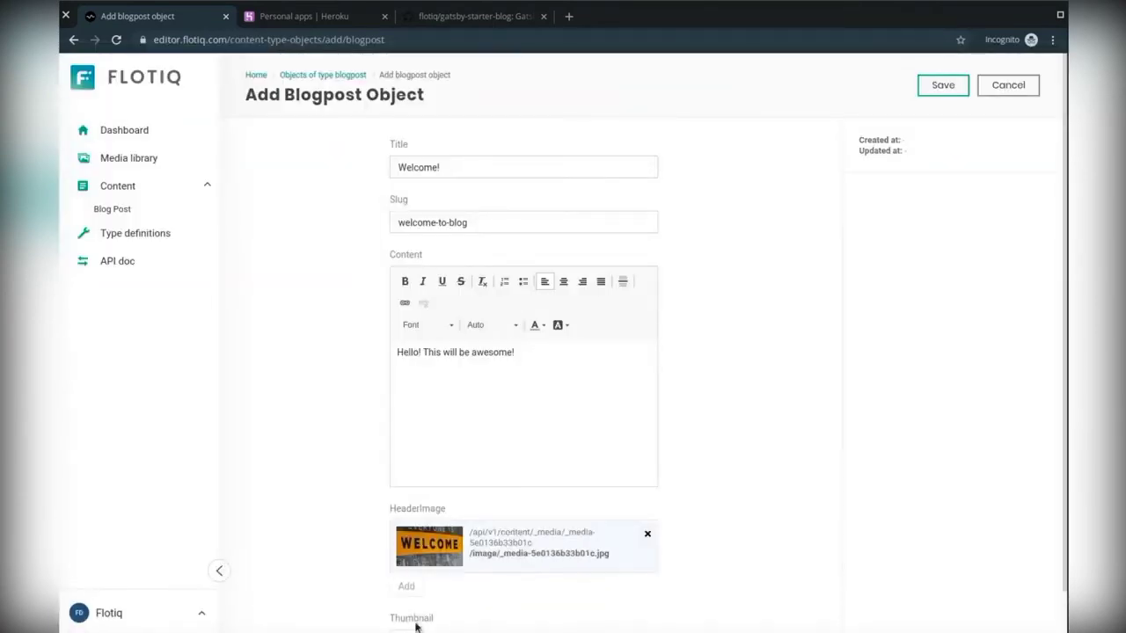
Add the yellow WELCOME image as the blog post's Thumbnail as well and save the object
{"action": "scroll", "coordinate": [414, 620], "scroll_direction": "down", "scroll_amount": 1}
{"action": "left_click", "coordinate": [410, 590]}
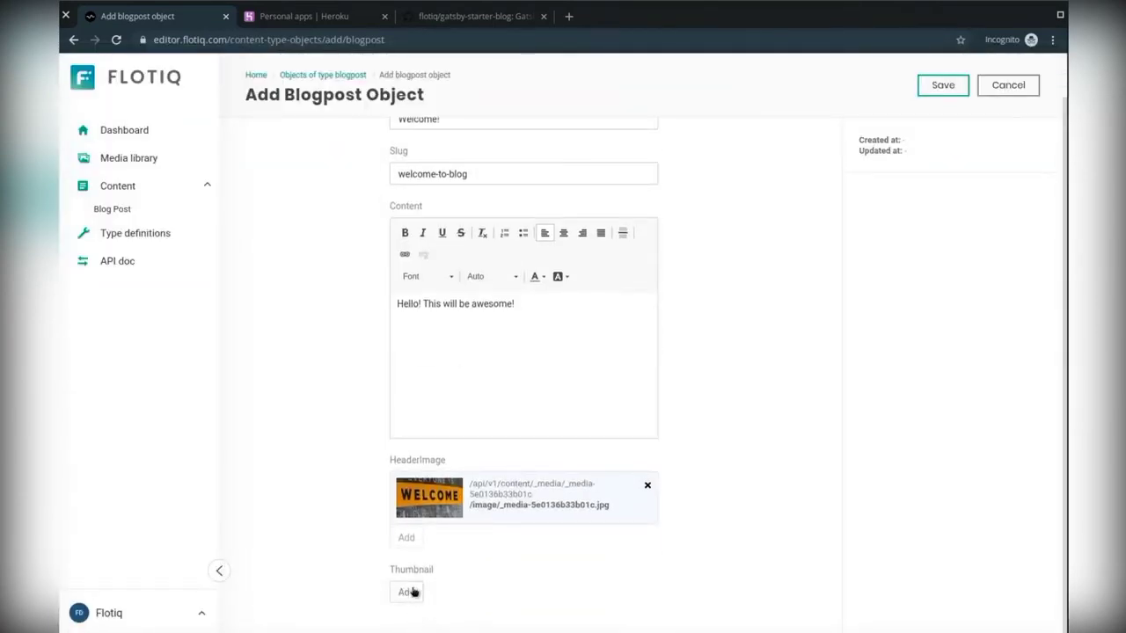
{"action": "left_click", "coordinate": [637, 229]}
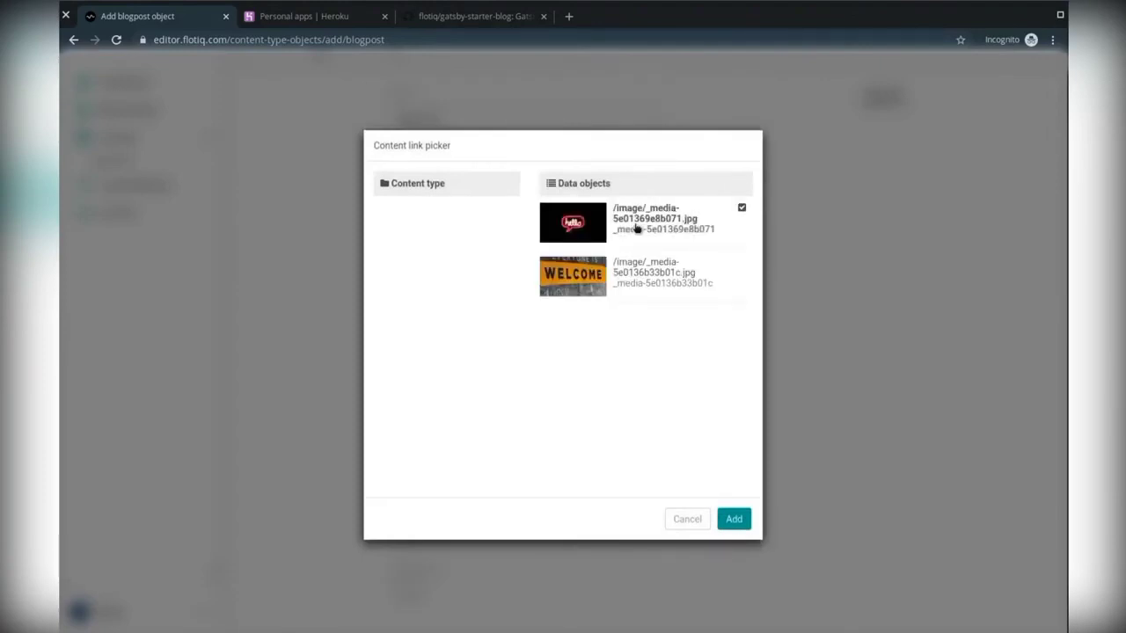
{"action": "left_click", "coordinate": [643, 289]}
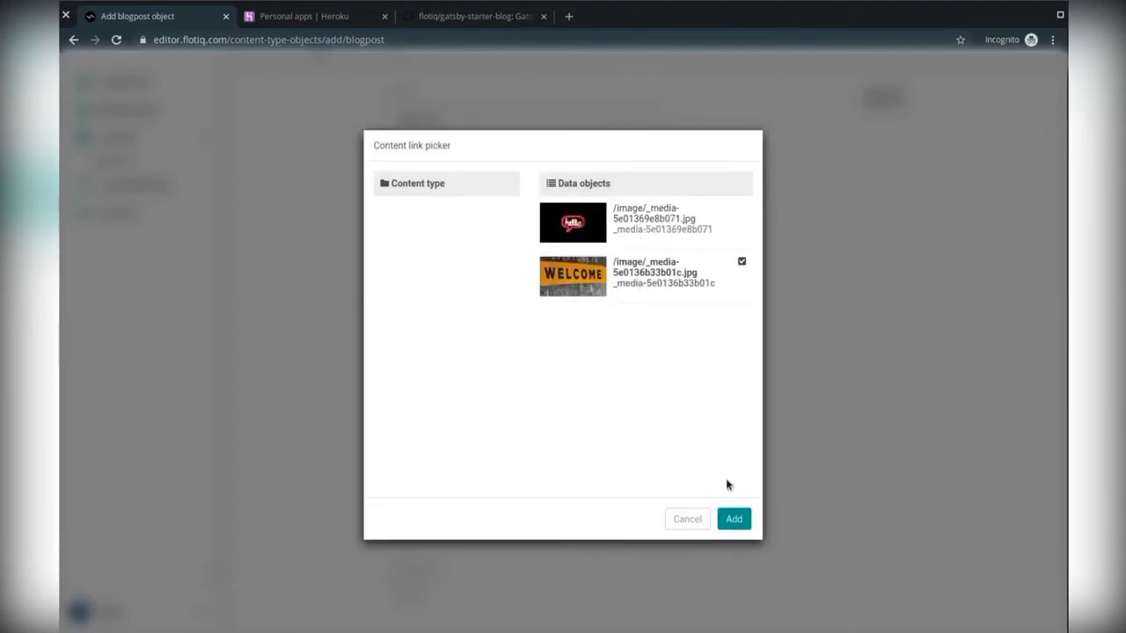
{"action": "left_click", "coordinate": [728, 514]}
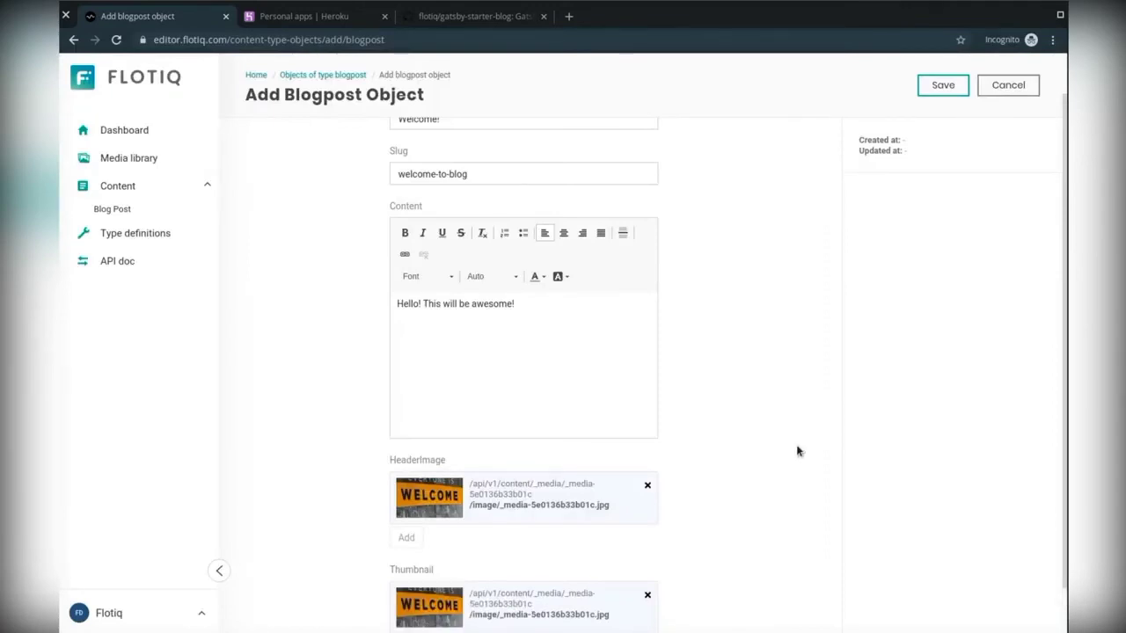
{"action": "scroll", "coordinate": [799, 452], "scroll_direction": "down", "scroll_amount": 1}
{"action": "scroll", "coordinate": [799, 452], "scroll_direction": "up", "scroll_amount": 2}
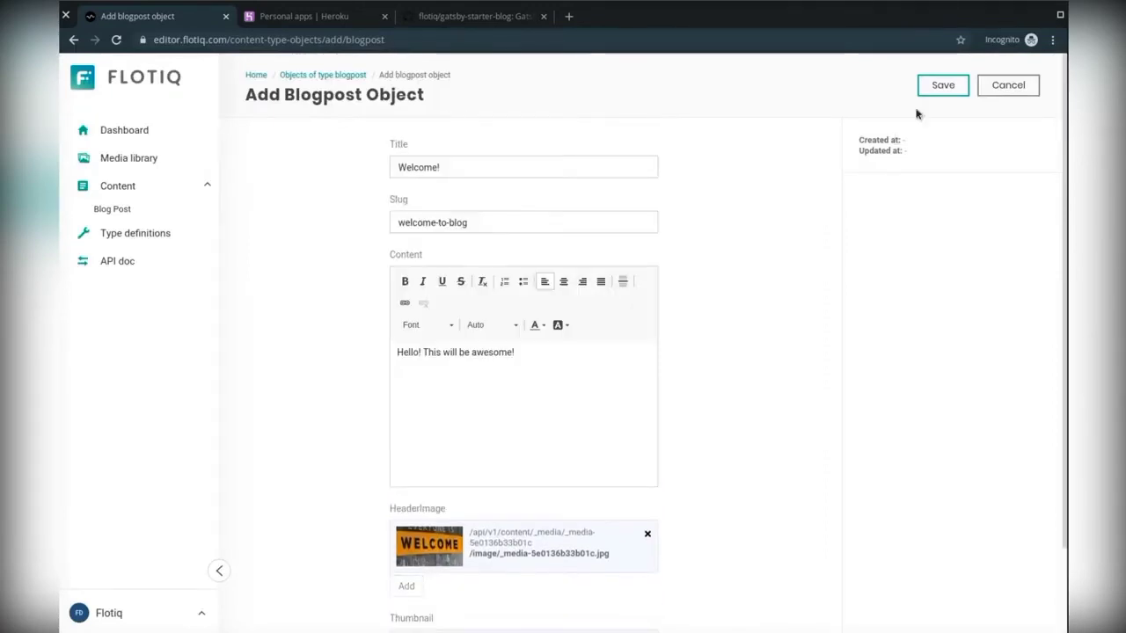
{"action": "left_click", "coordinate": [933, 86]}
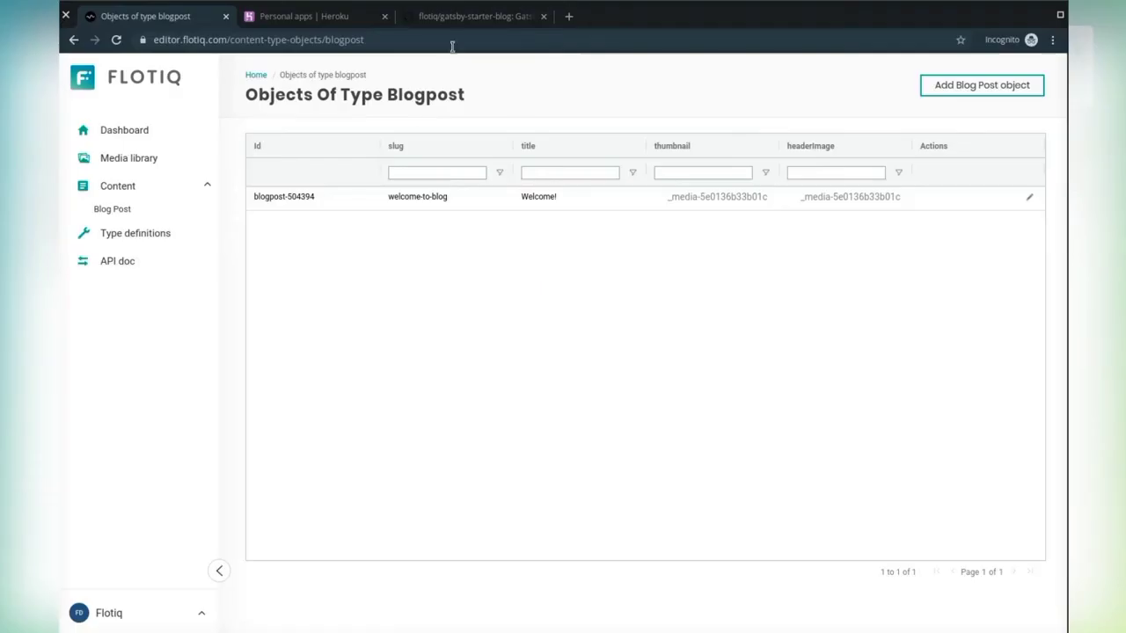
Switch to the flotiq/gatsby-starter-blog repository on GitHub, start its Deploy to Heroku, and name the app flotiq-deep-dive-blog
{"action": "left_click", "coordinate": [462, 17]}
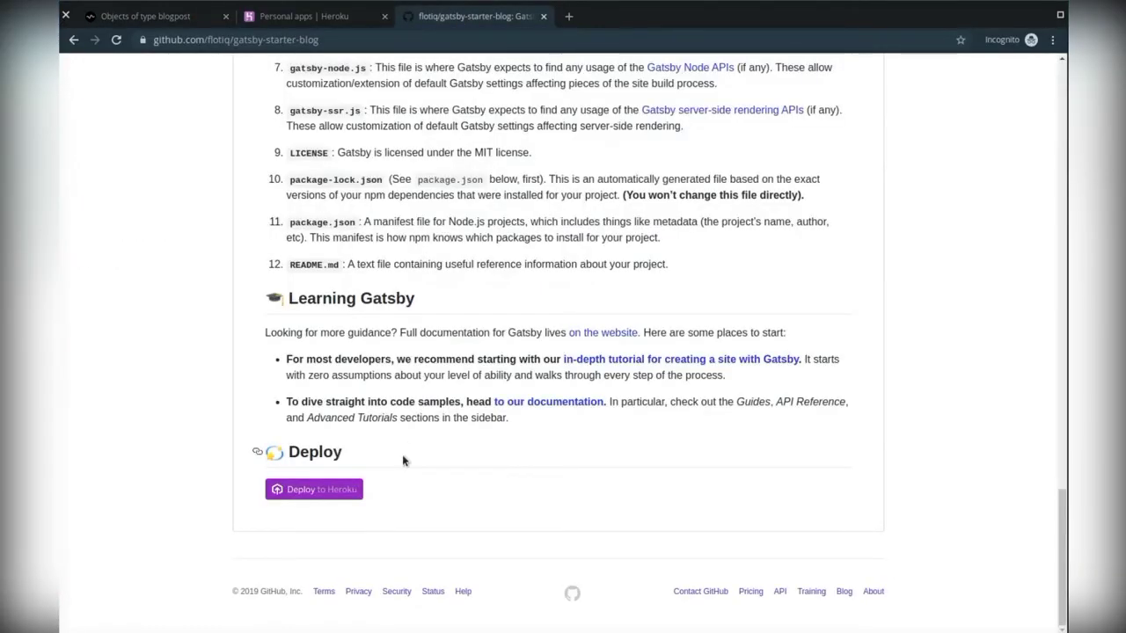
{"action": "scroll", "coordinate": [402, 455], "scroll_direction": "up", "scroll_amount": 20}
{"action": "scroll", "coordinate": [402, 455], "scroll_direction": "up", "scroll_amount": 2}
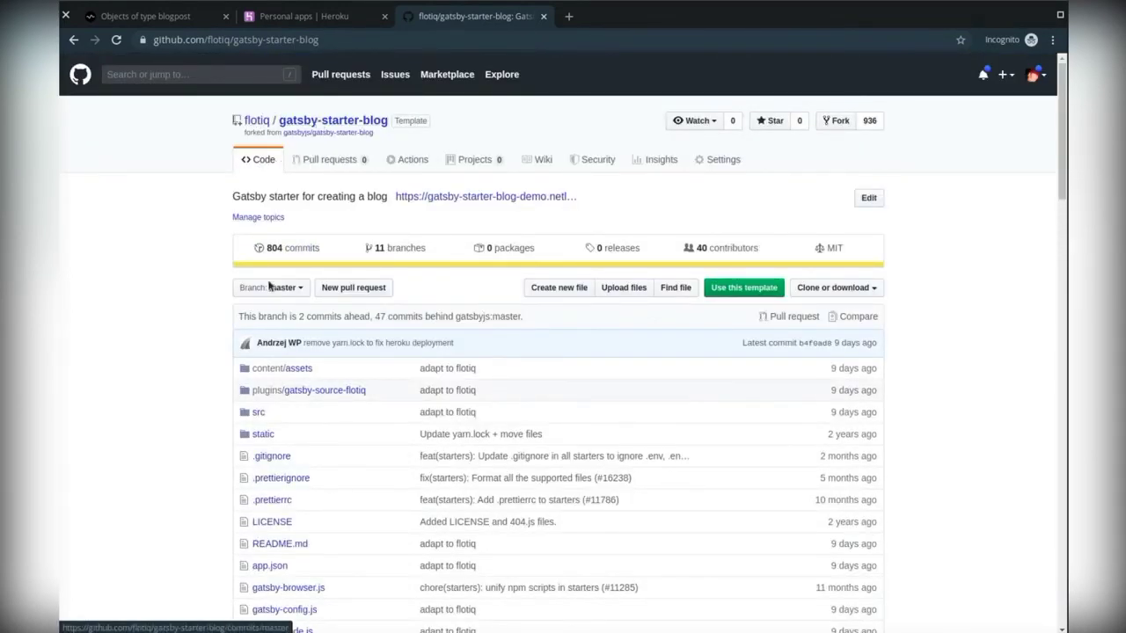
{"action": "scroll", "coordinate": [274, 287], "scroll_direction": "down", "scroll_amount": 20}
{"action": "scroll", "coordinate": [272, 286], "scroll_direction": "down", "scroll_amount": 2}
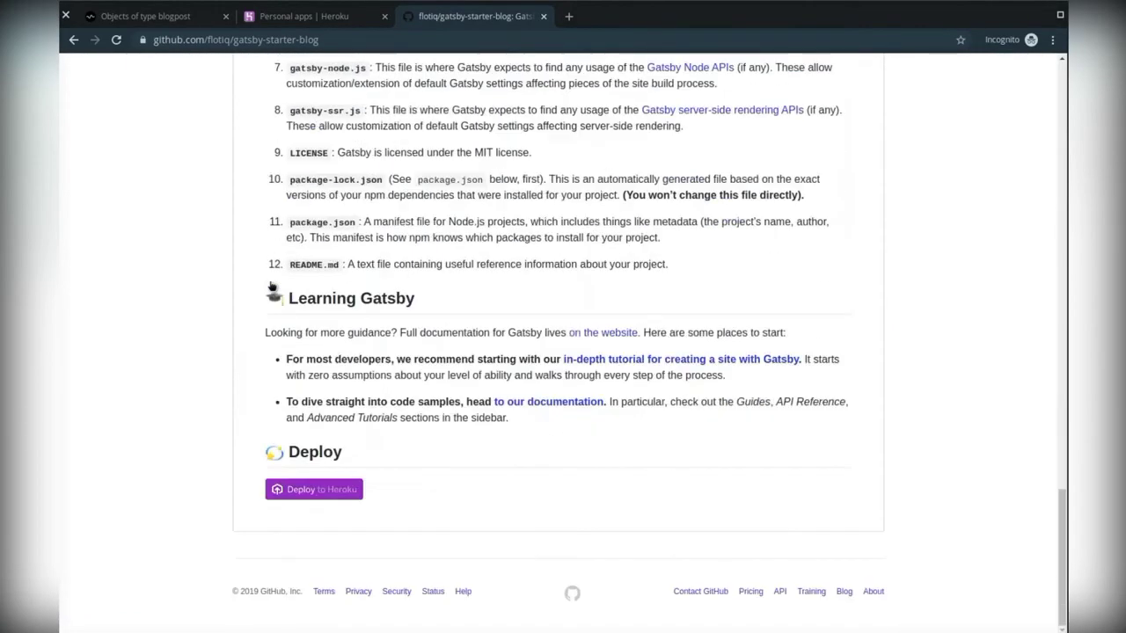
{"action": "left_click", "coordinate": [306, 492]}
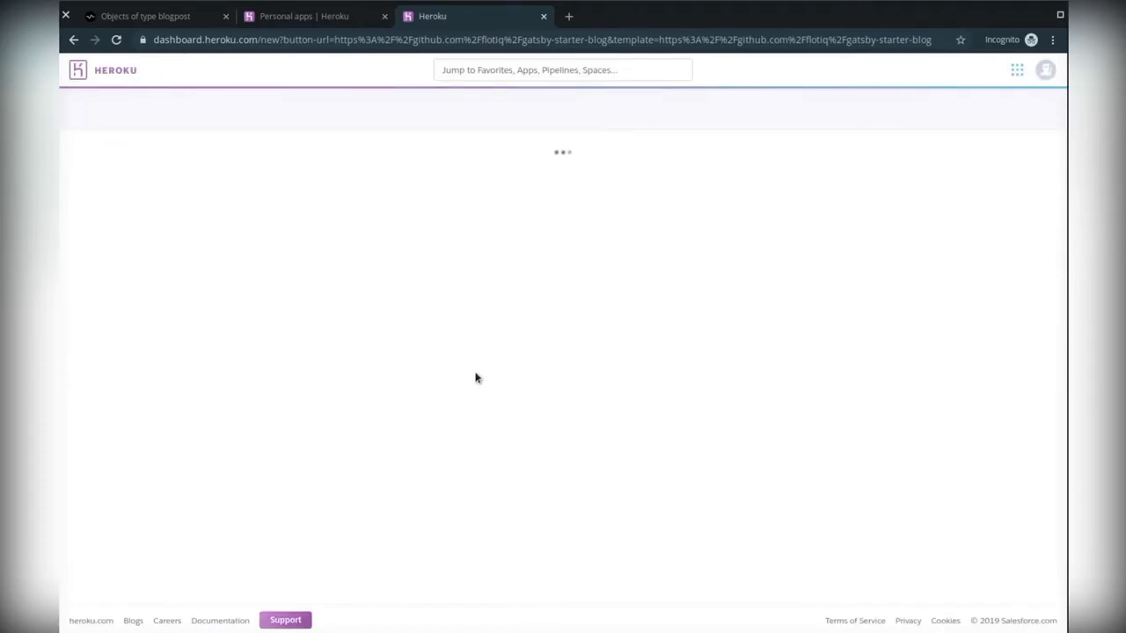
{"action": "type", "text": "flotiq-deep-dive-blog"}
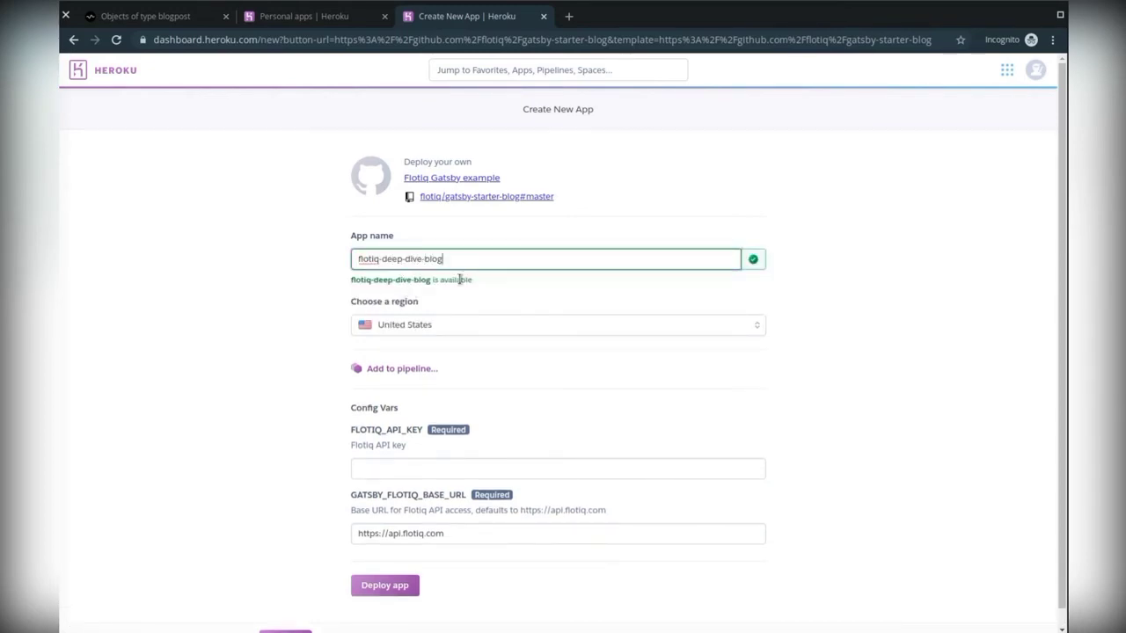
Copy the API Read Only Token from the Flotiq account settings into the FLOTIQ_API_KEY config var on Heroku
{"action": "left_click", "coordinate": [407, 470]}
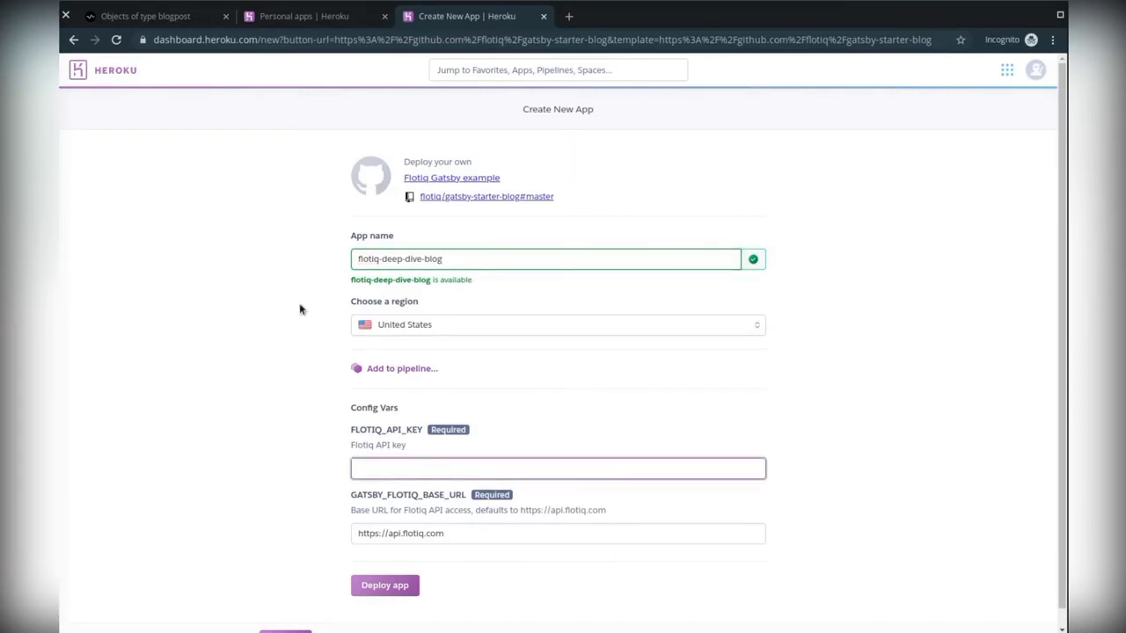
{"action": "left_click", "coordinate": [188, 21]}
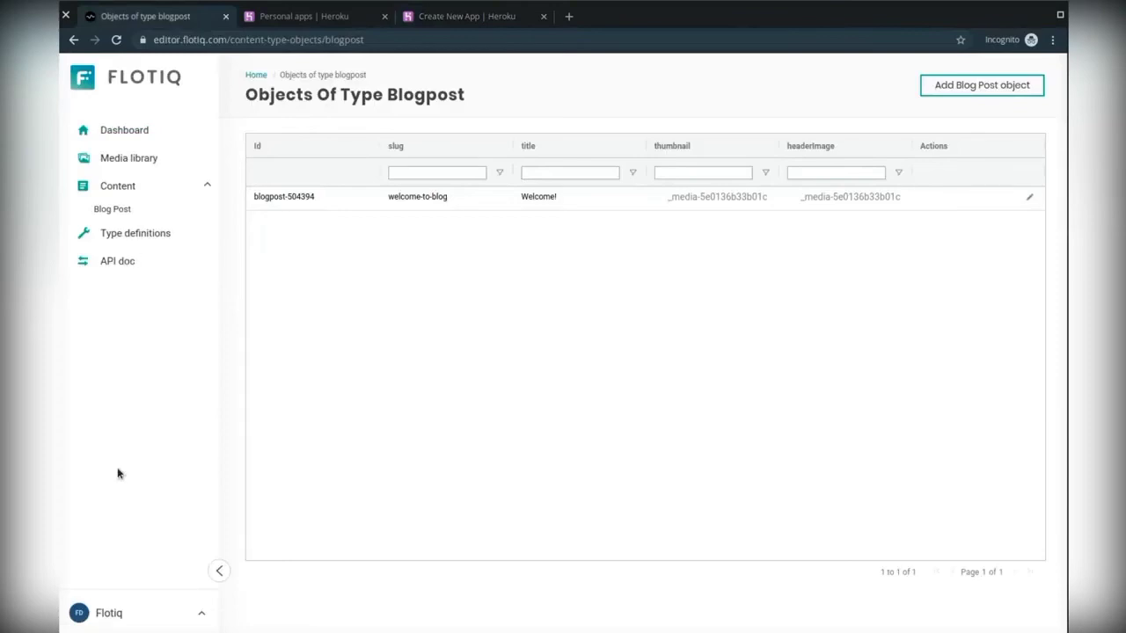
{"action": "left_click", "coordinate": [121, 613]}
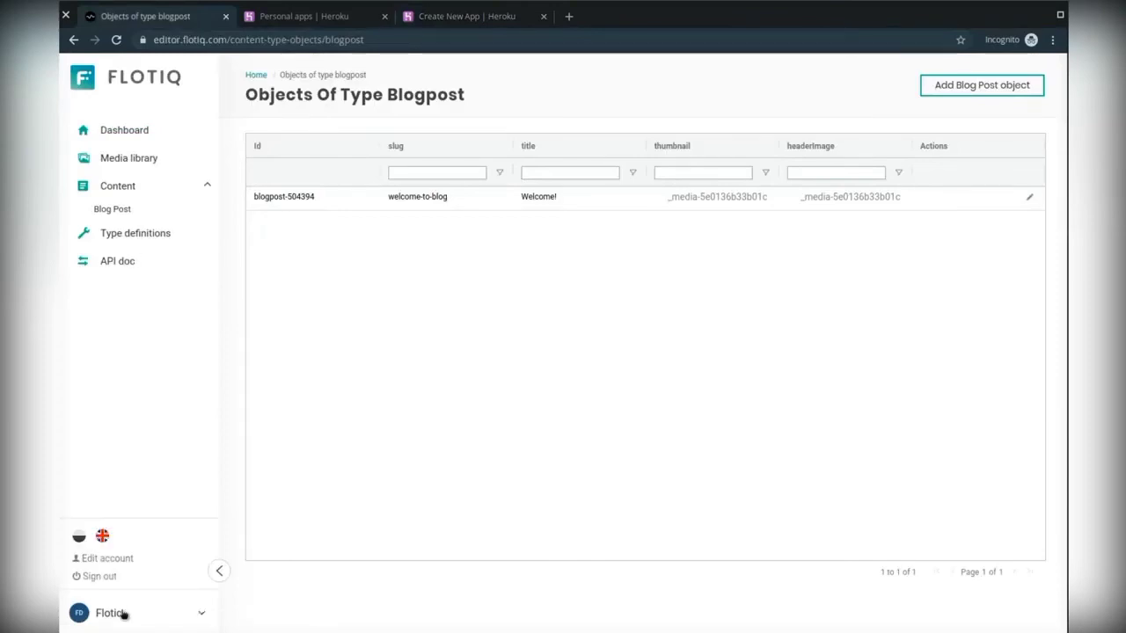
{"action": "left_click", "coordinate": [108, 558]}
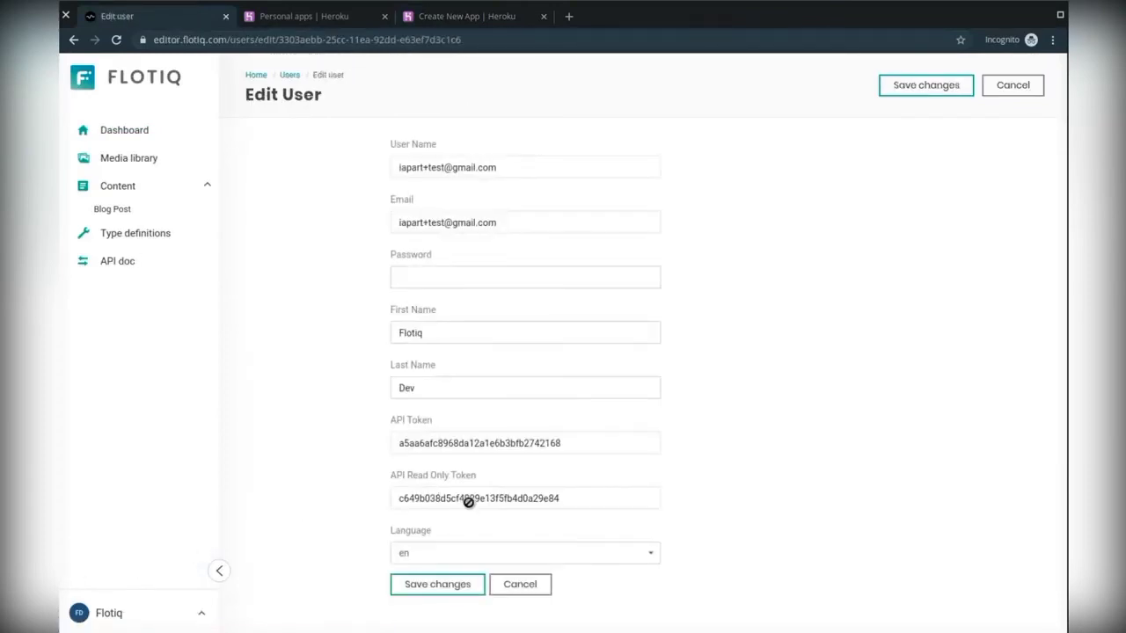
{"action": "double_click", "coordinate": [469, 502]}
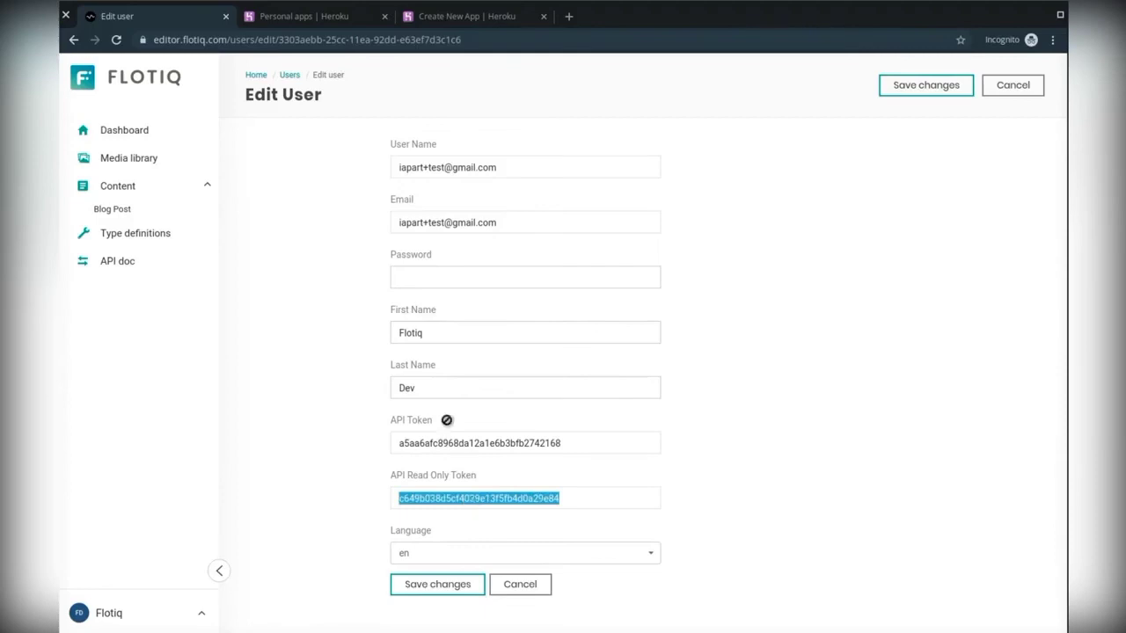
{"action": "left_click", "coordinate": [459, 23]}
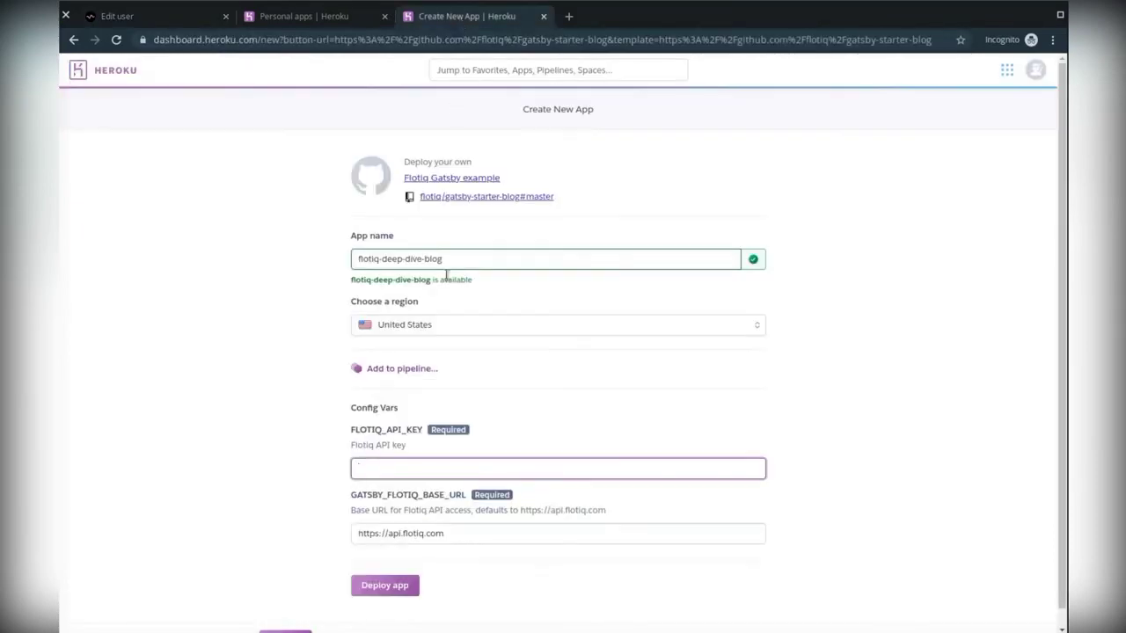
{"action": "key", "text": "ctrl+v"}
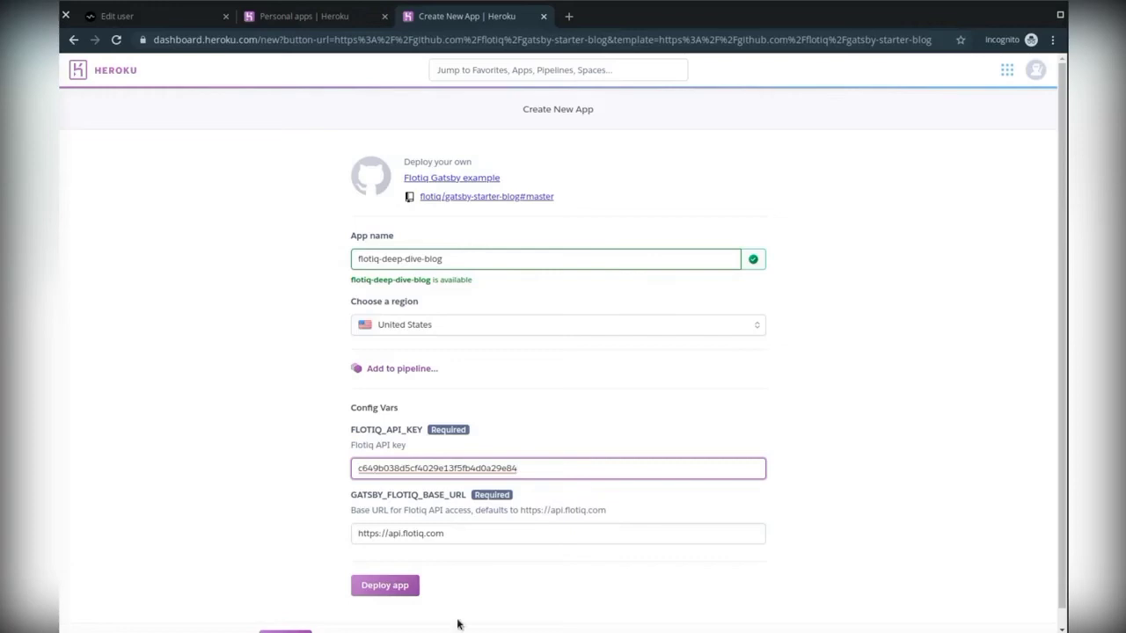
Deploy the app on Heroku and follow the build log with autoscroll enabled
{"action": "left_click", "coordinate": [383, 586]}
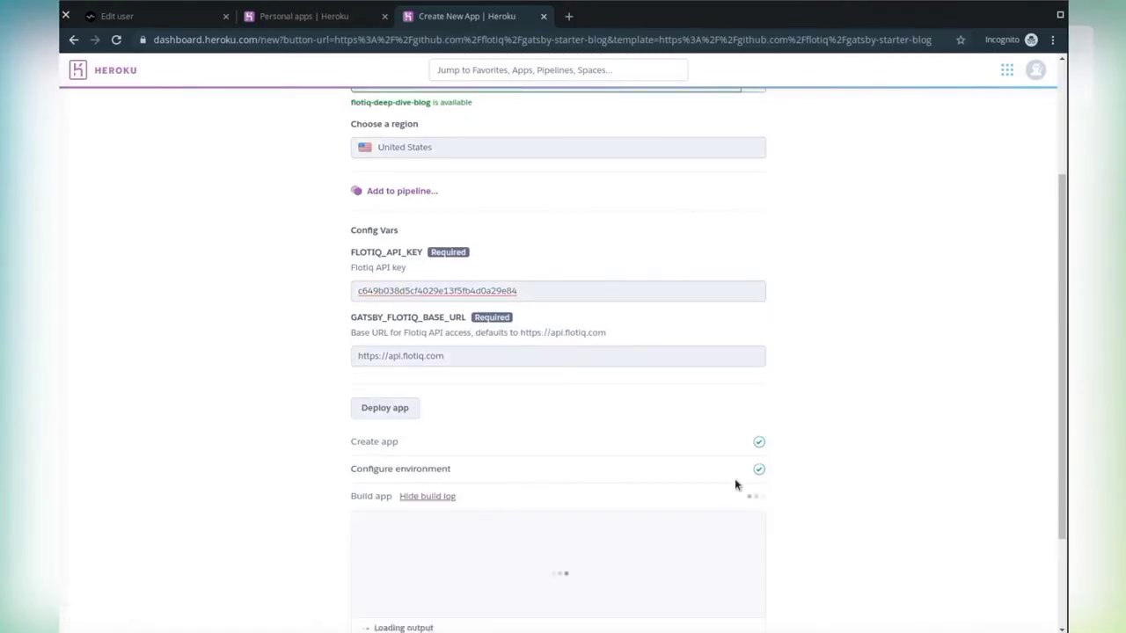
{"action": "scroll", "coordinate": [774, 528], "scroll_direction": "down", "scroll_amount": 3}
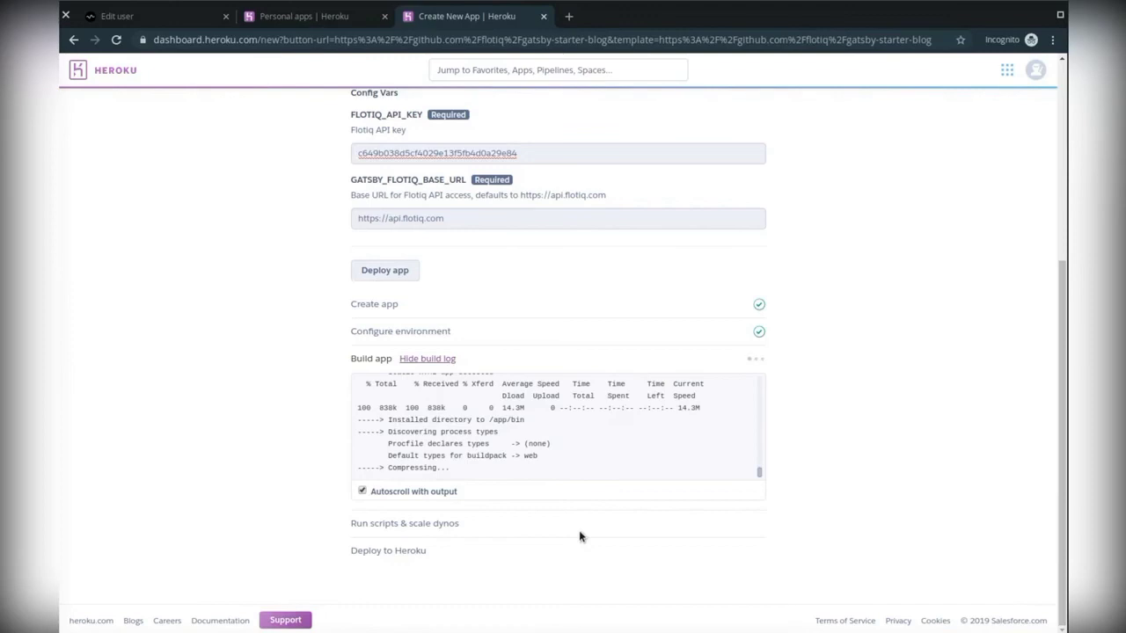
{"action": "scroll", "coordinate": [541, 381], "scroll_direction": "up", "scroll_amount": 5}
{"action": "scroll", "coordinate": [541, 381], "scroll_direction": "down", "scroll_amount": 5}
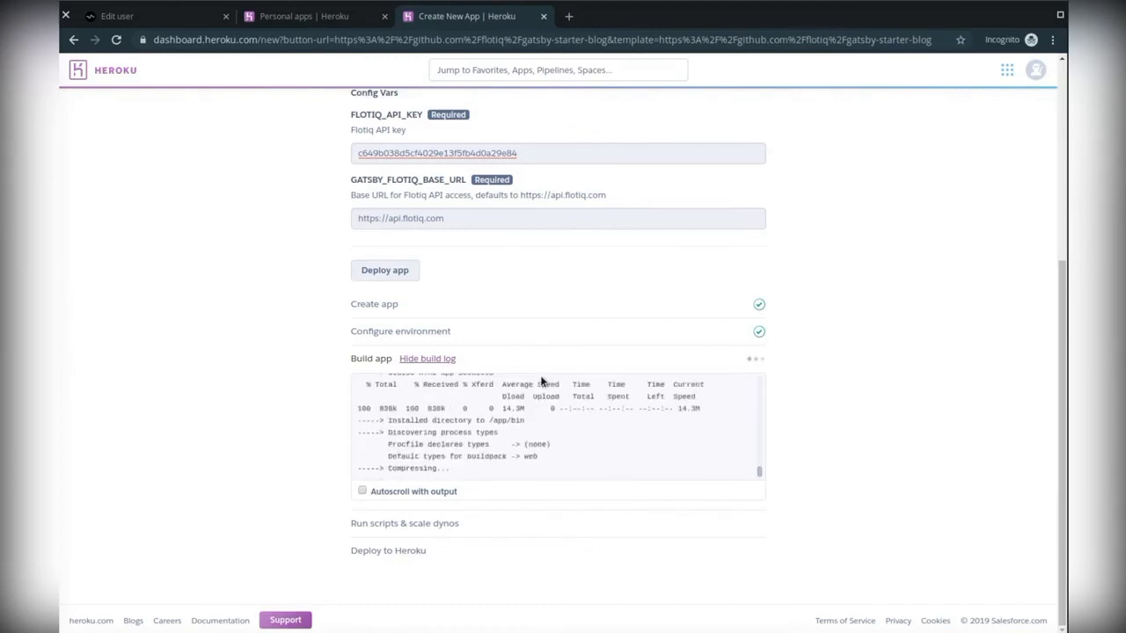
{"action": "left_click", "coordinate": [510, 488]}
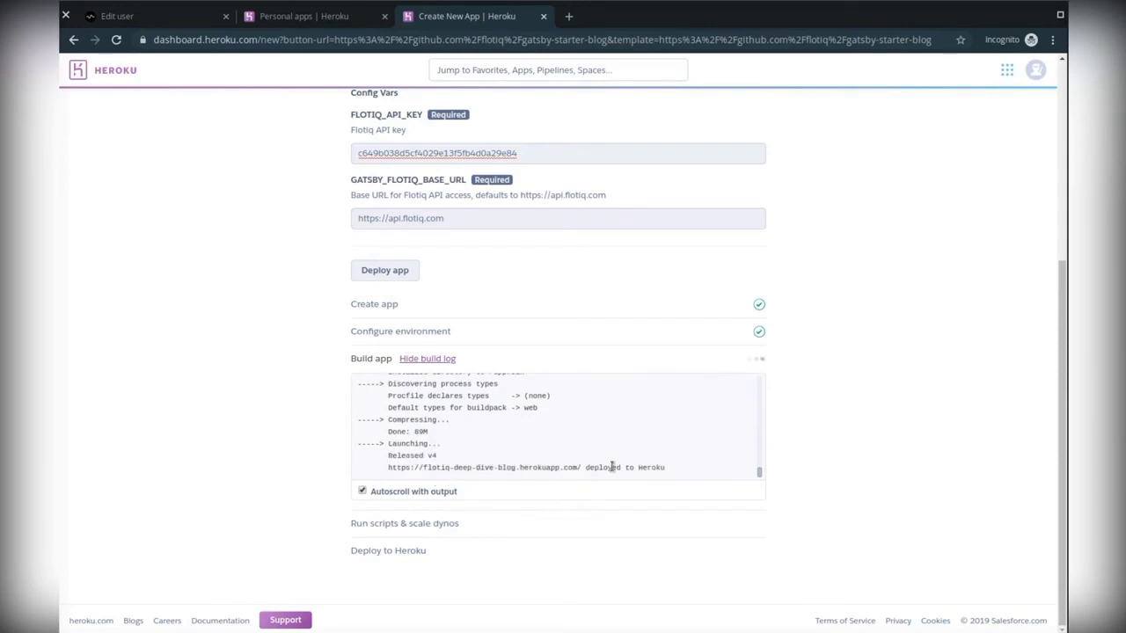
Open the deployed Gatsby blog and review the "Hello, welcome to our blog!" post with its header image
{"action": "triple_click", "coordinate": [612, 467]}
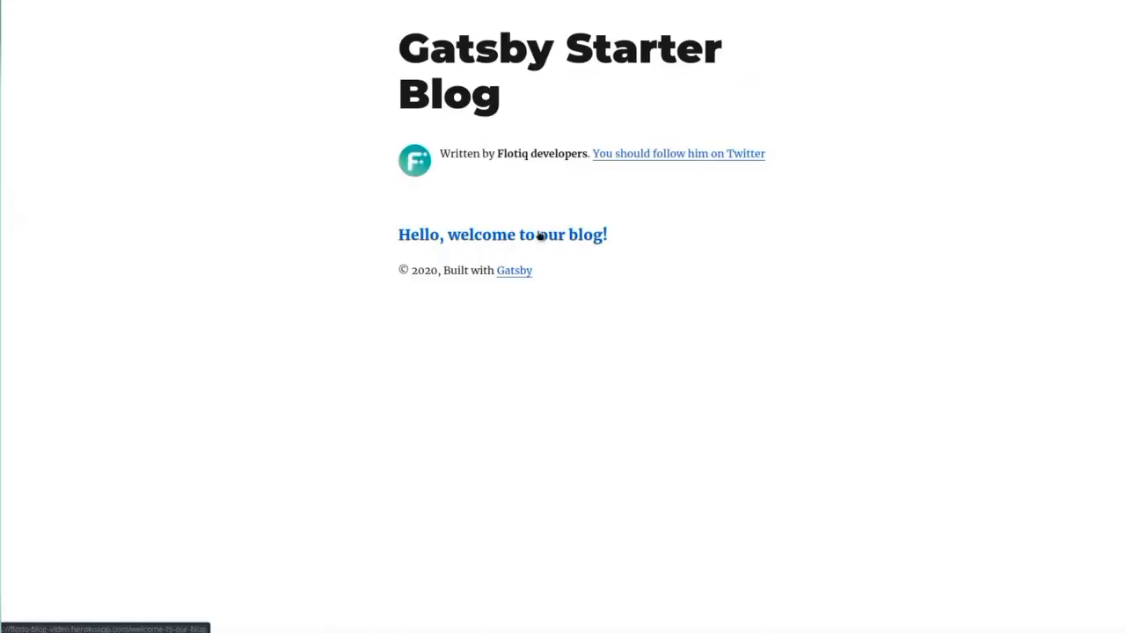
{"action": "left_click", "coordinate": [575, 235]}
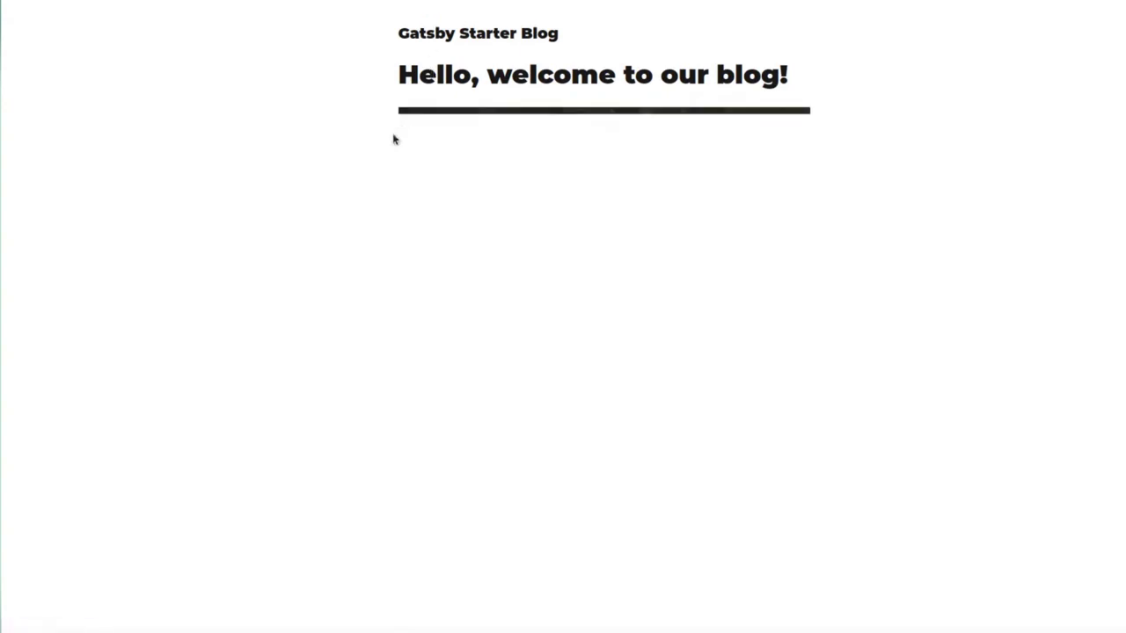
{"action": "scroll", "coordinate": [770, 307], "scroll_direction": "down", "scroll_amount": 4}
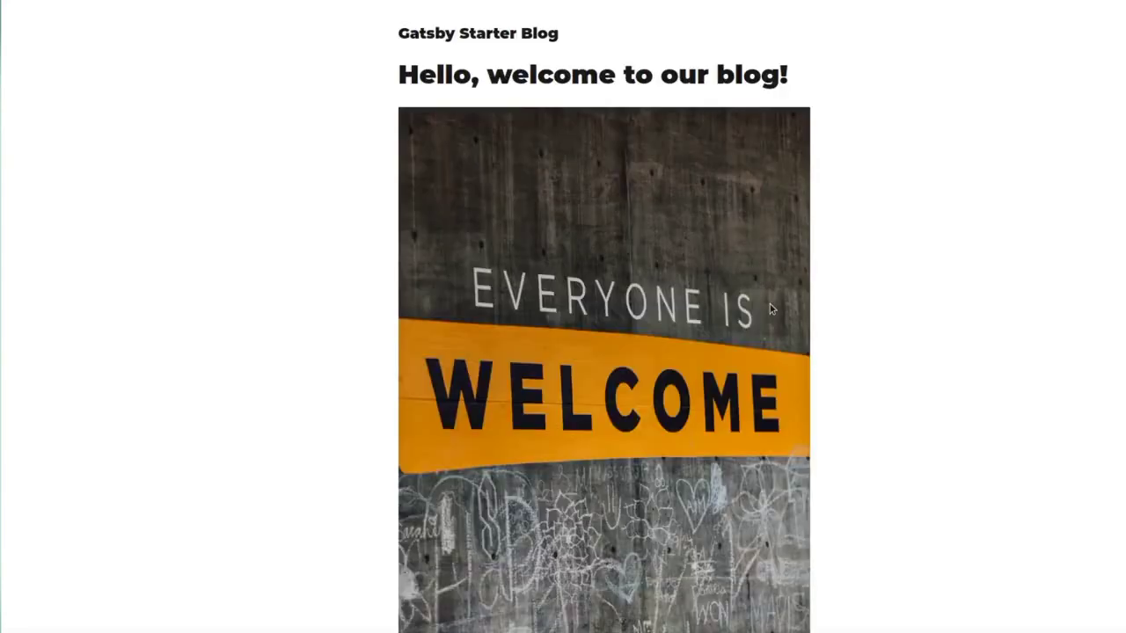
{"action": "scroll", "coordinate": [769, 303], "scroll_direction": "down", "scroll_amount": 3}
{"action": "scroll", "coordinate": [770, 304], "scroll_direction": "up", "scroll_amount": 3}
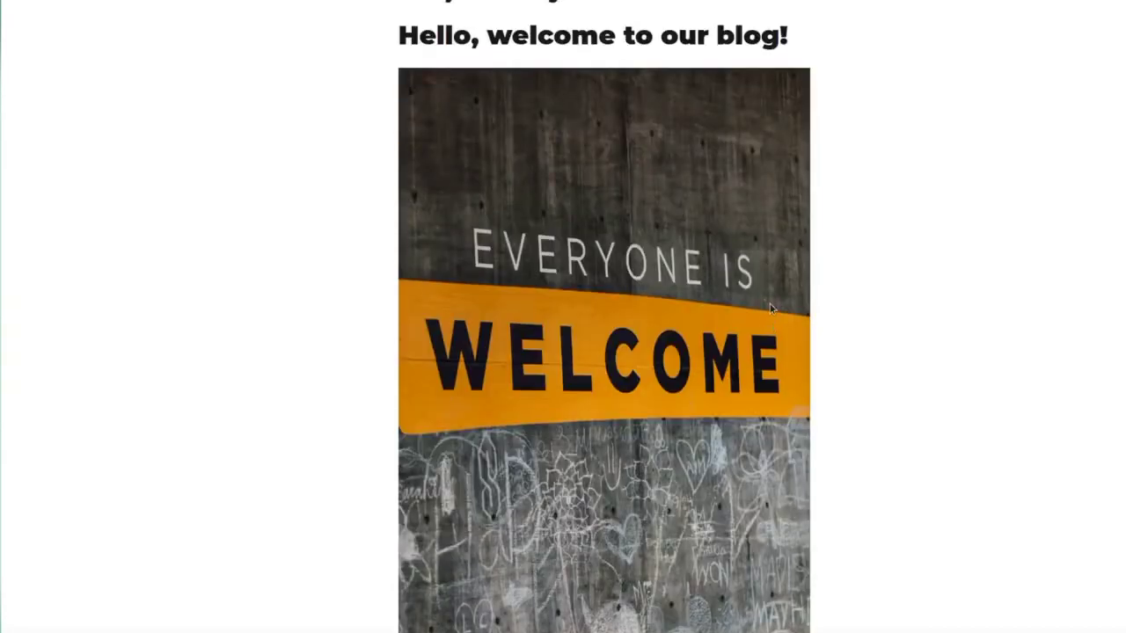